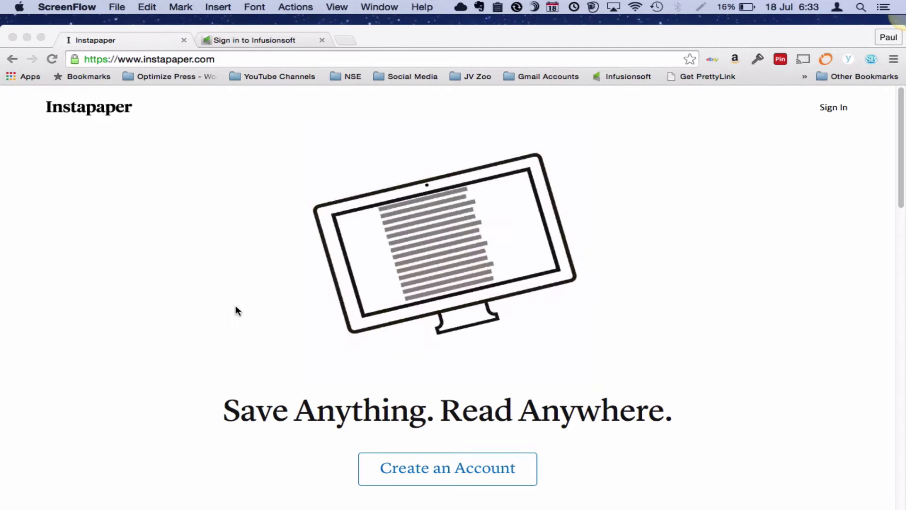
- Bring Safari forward, compare the Digital Marketer post with Instapaper, and show Instapaper's Home list
{"action": "scroll", "coordinate": [237, 310], "scroll_direction": "down", "scroll_amount": 5}
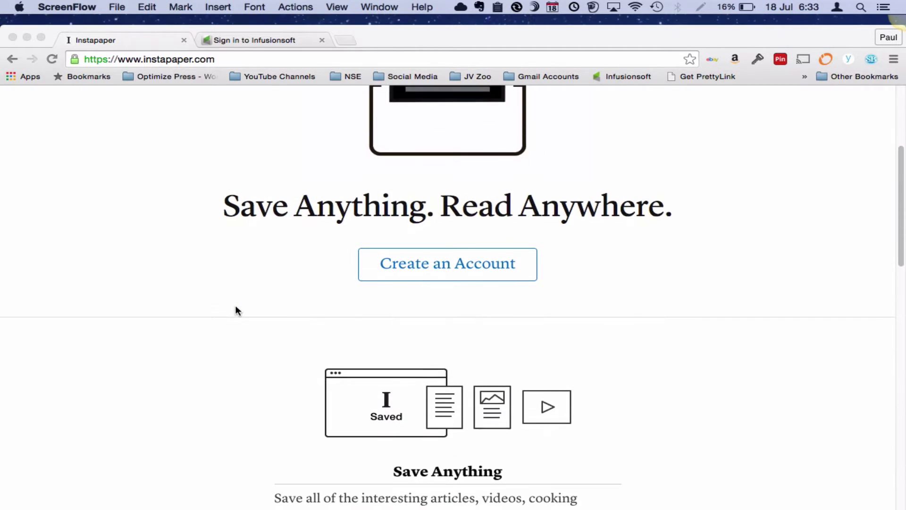
{"action": "scroll", "coordinate": [238, 310], "scroll_direction": "down", "scroll_amount": 3}
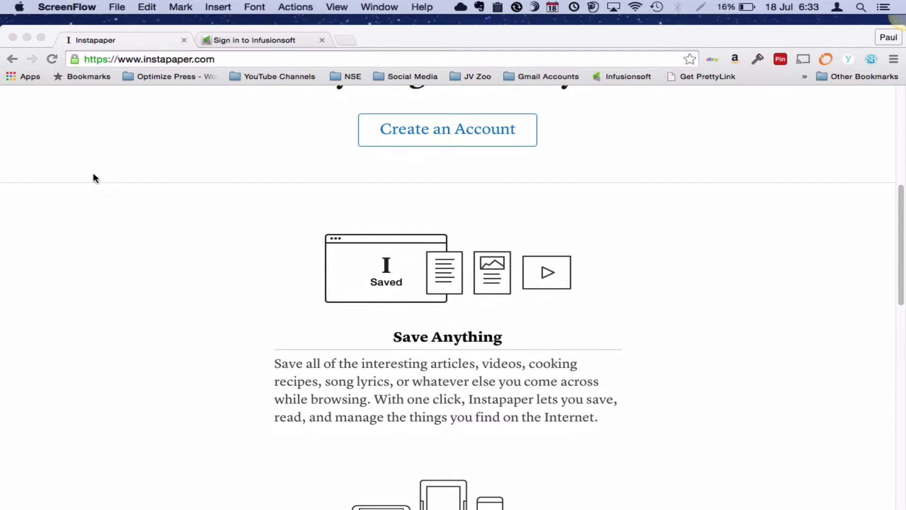
{"action": "mouse_move", "coordinate": [426, 509]}
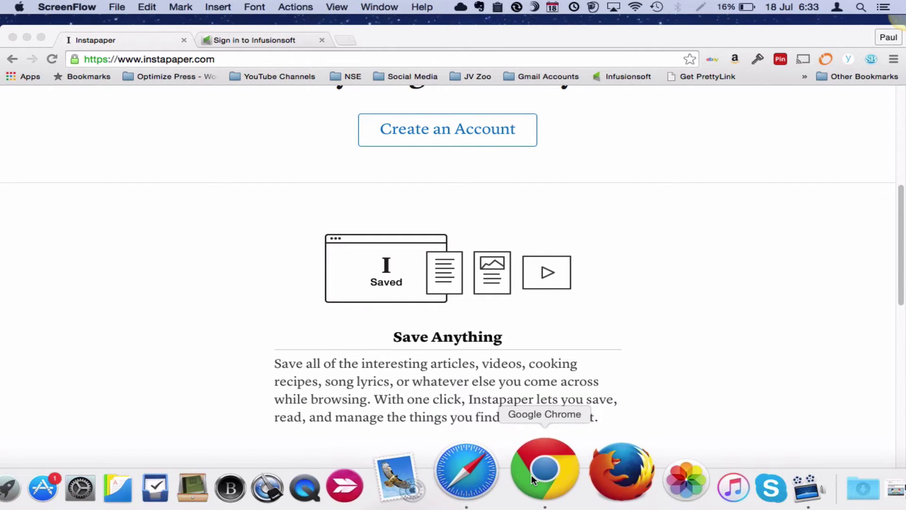
{"action": "left_click", "coordinate": [499, 467]}
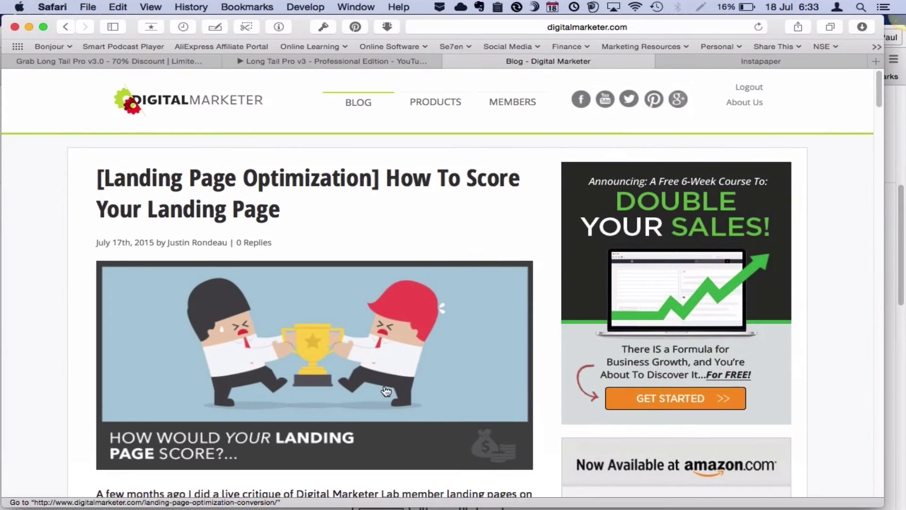
{"action": "left_click", "coordinate": [697, 61]}
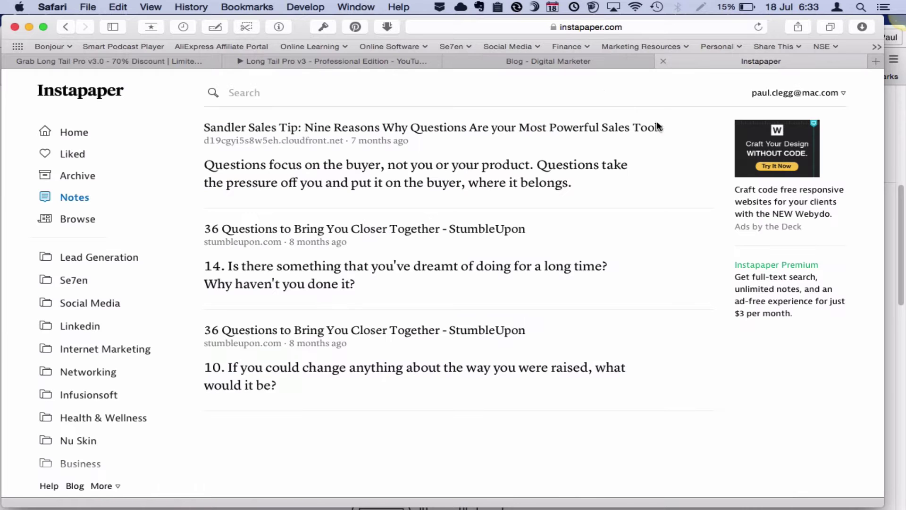
{"action": "left_click", "coordinate": [535, 63]}
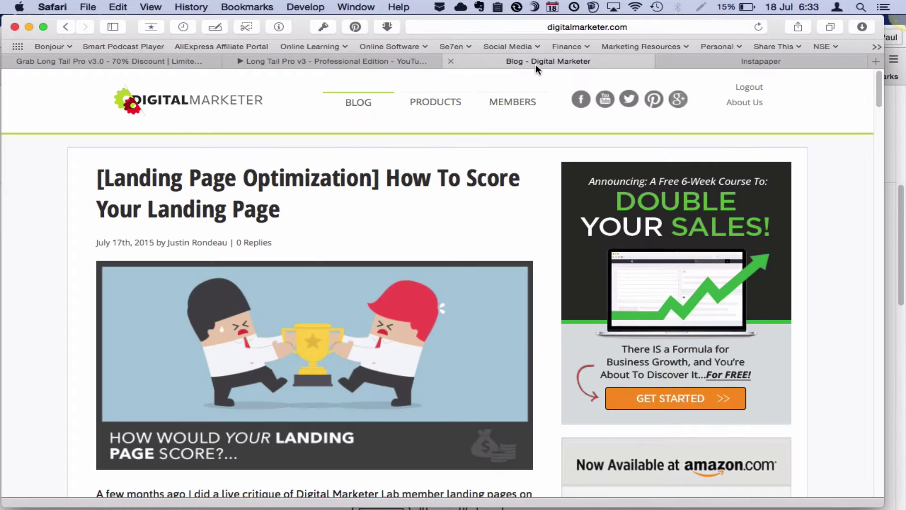
{"action": "left_click", "coordinate": [702, 63]}
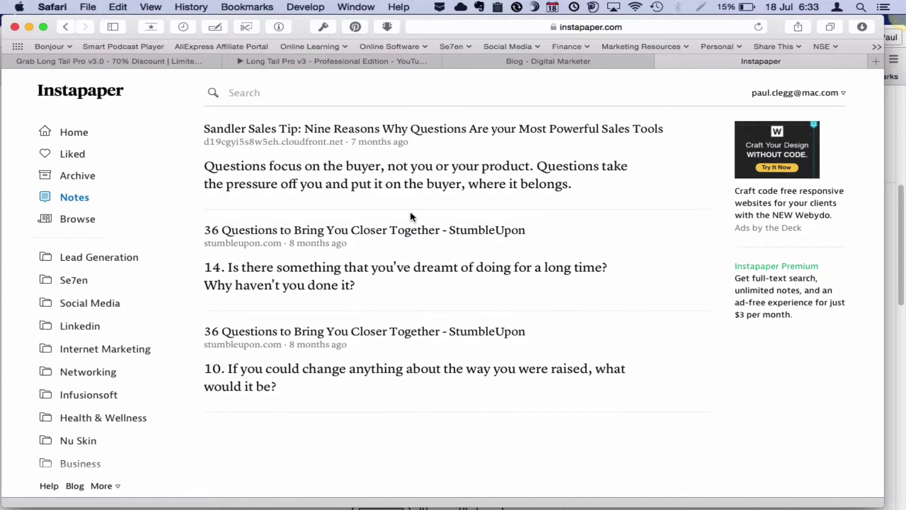
{"action": "left_click", "coordinate": [76, 132]}
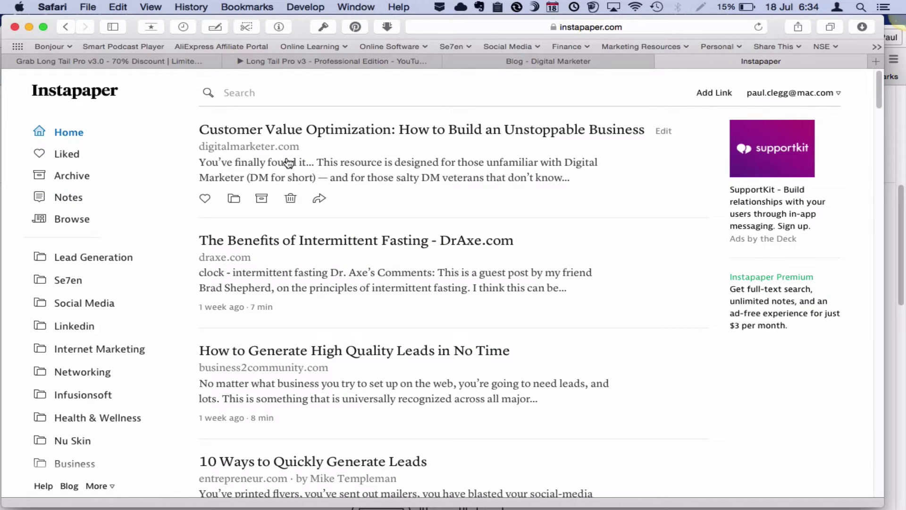
{"action": "scroll", "coordinate": [289, 162], "scroll_direction": "down", "scroll_amount": 5}
{"action": "scroll", "coordinate": [297, 279], "scroll_direction": "down", "scroll_amount": 4}
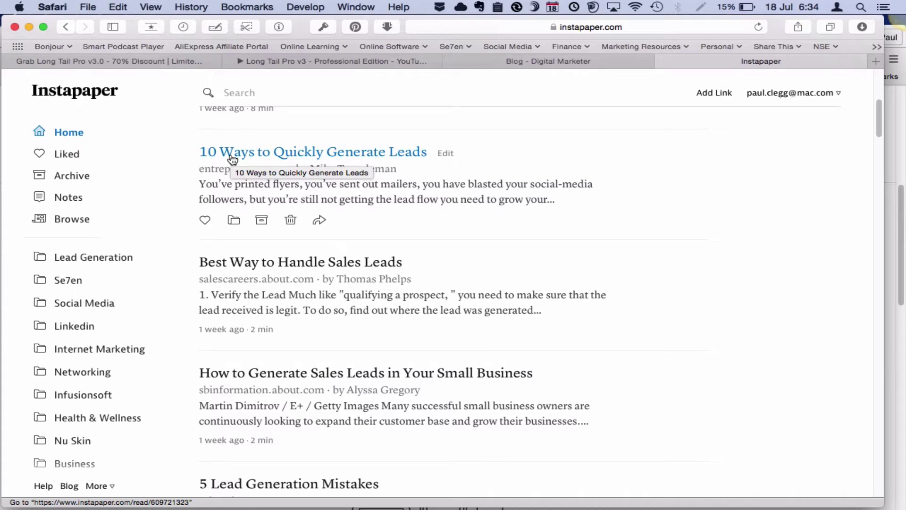
{"action": "left_click", "coordinate": [442, 154]}
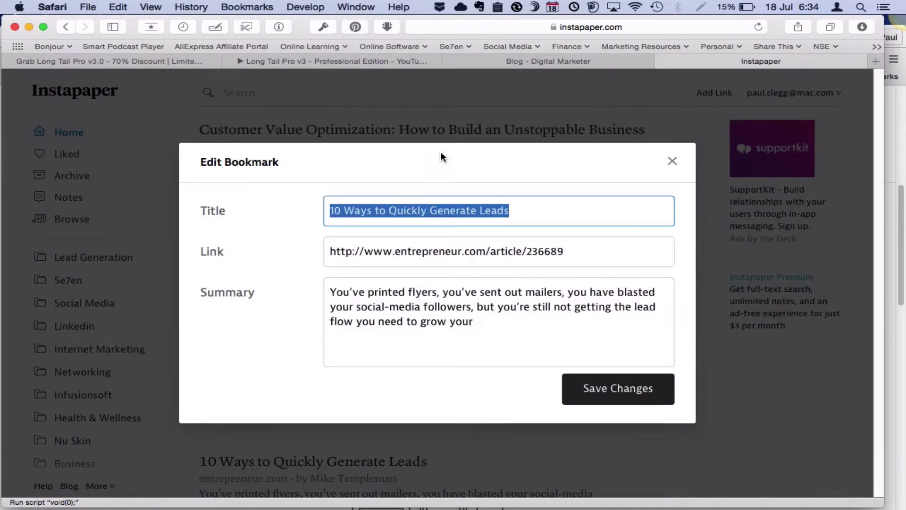
{"action": "left_click", "coordinate": [673, 161]}
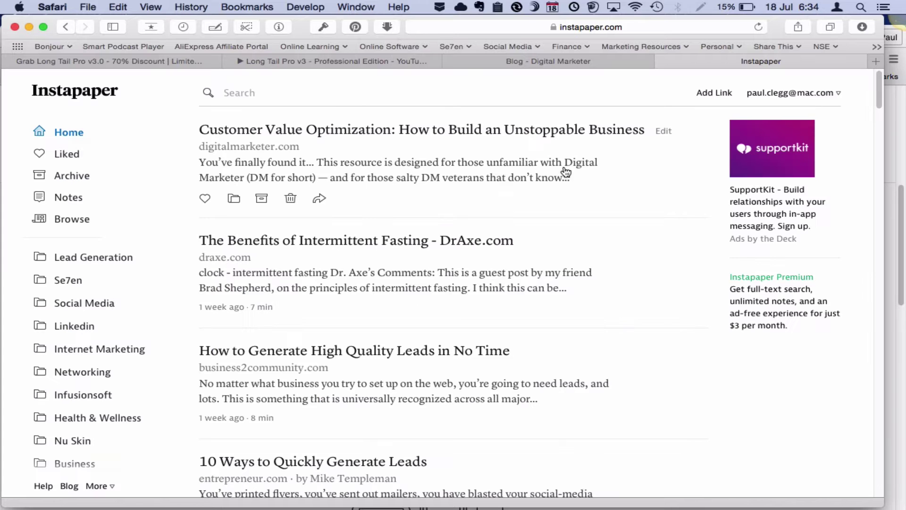
{"action": "scroll", "coordinate": [291, 303], "scroll_direction": "down", "scroll_amount": 2}
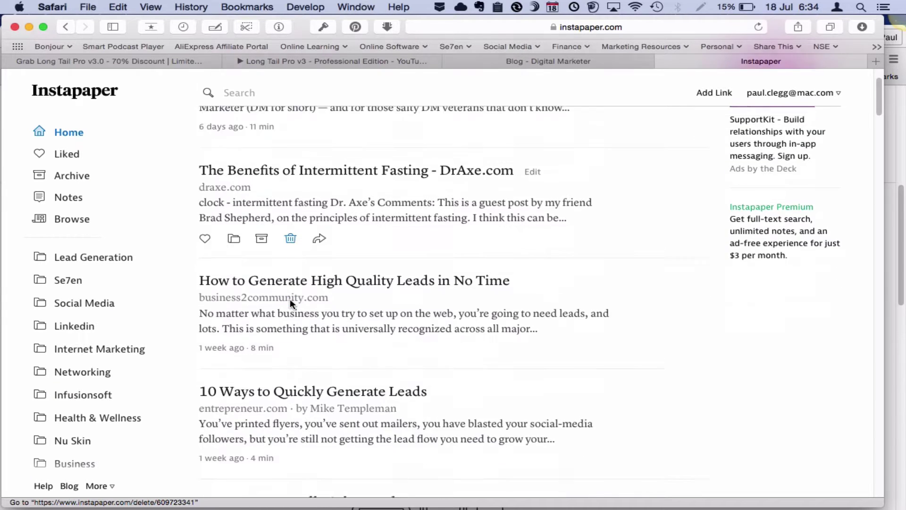
{"action": "scroll", "coordinate": [292, 304], "scroll_direction": "down", "scroll_amount": 3}
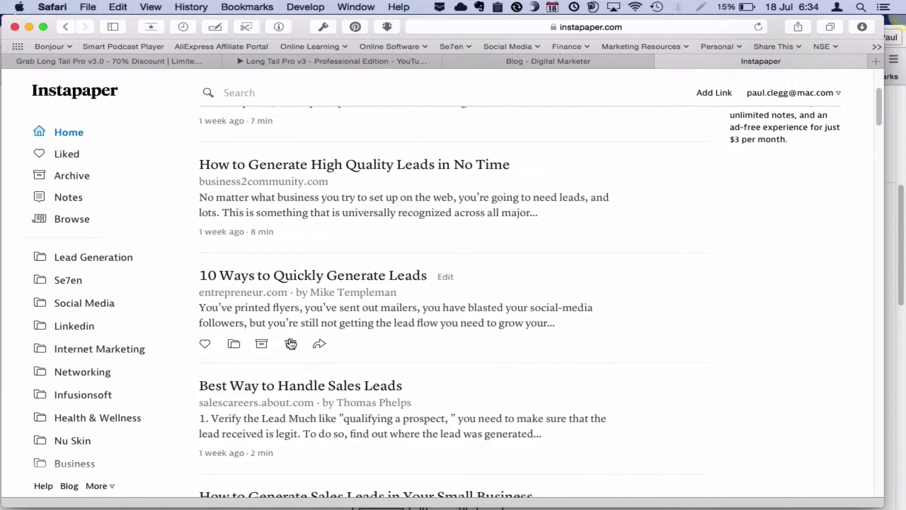
- Open '10 Ways to Quickly Generate Leads', skim through it, and mark it liked with the heart
{"action": "left_click", "coordinate": [281, 280]}
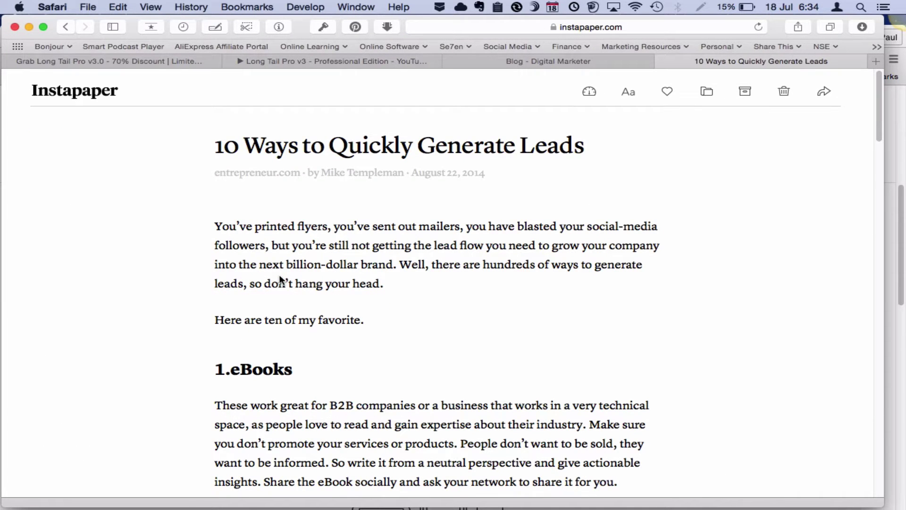
{"action": "scroll", "coordinate": [281, 279], "scroll_direction": "down", "scroll_amount": 20}
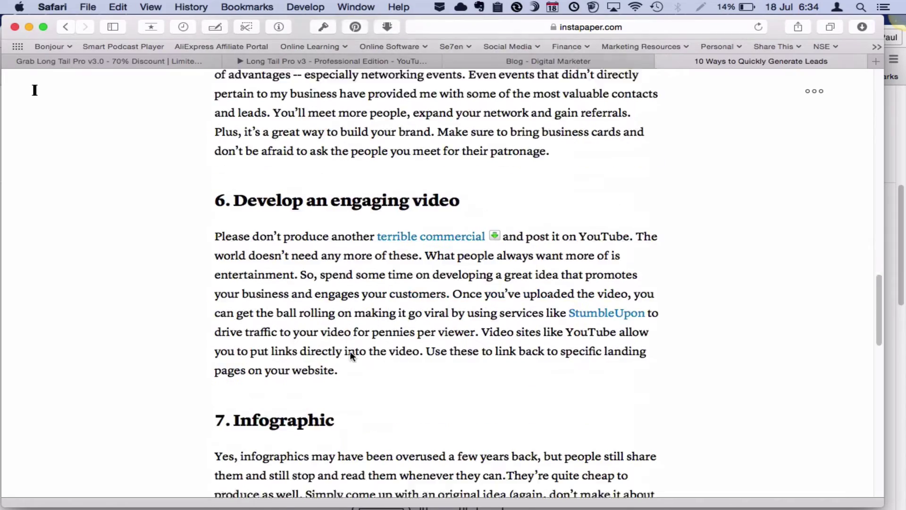
{"action": "scroll", "coordinate": [351, 355], "scroll_direction": "down", "scroll_amount": 8}
{"action": "scroll", "coordinate": [351, 354], "scroll_direction": "up", "scroll_amount": 10}
{"action": "scroll", "coordinate": [351, 352], "scroll_direction": "up", "scroll_amount": 15}
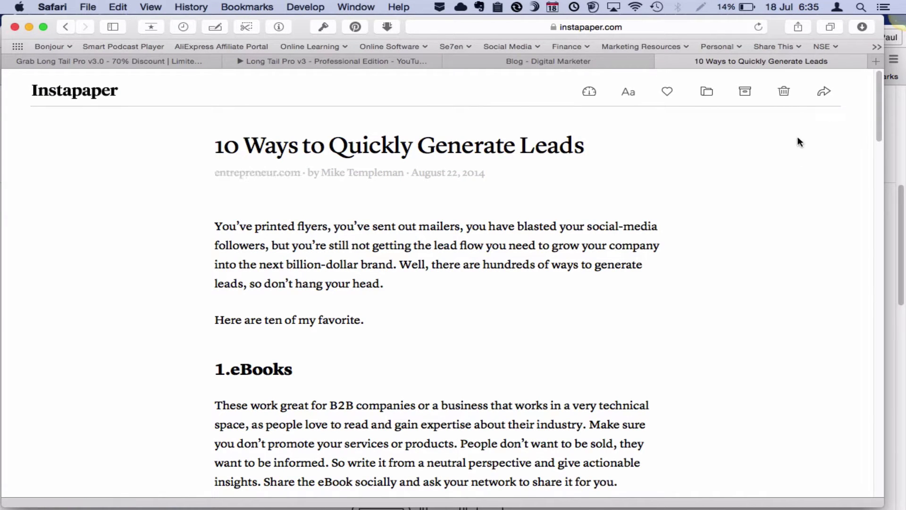
{"action": "left_click", "coordinate": [825, 92]}
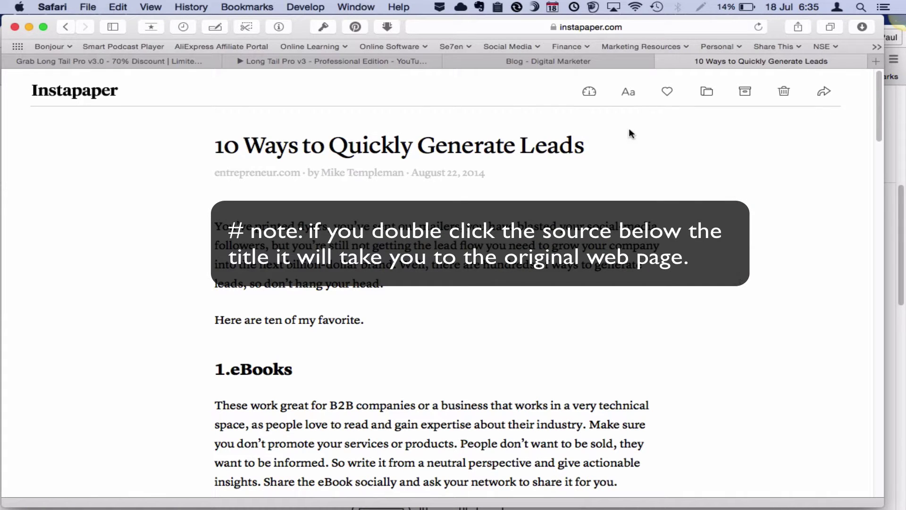
{"action": "left_click", "coordinate": [670, 91]}
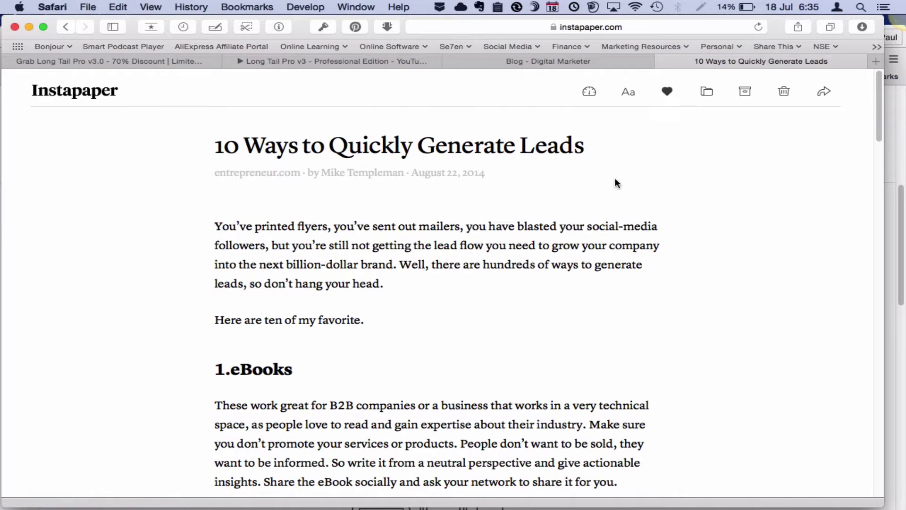
- Back on Home, move '10 Ways to Quickly Generate Leads' into the Lead Generation folder
{"action": "left_click", "coordinate": [65, 27]}
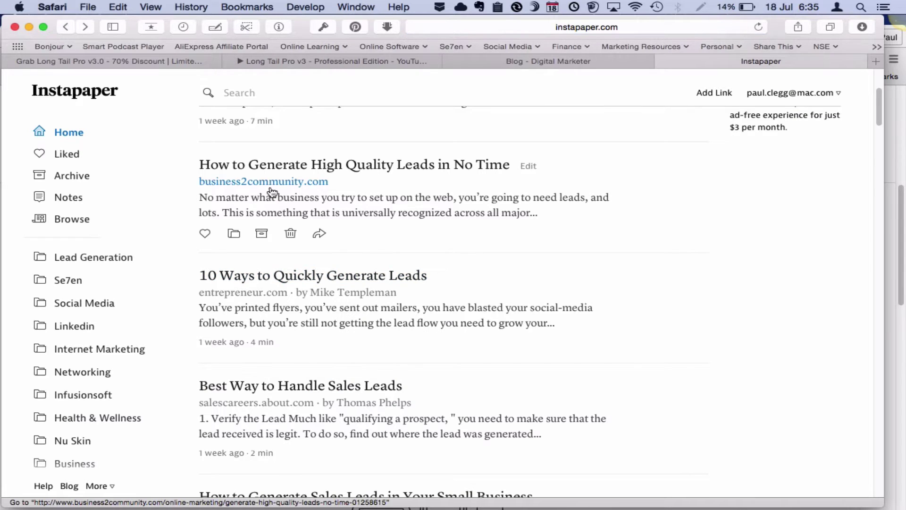
{"action": "scroll", "coordinate": [318, 233], "scroll_direction": "down", "scroll_amount": 3}
{"action": "scroll", "coordinate": [85, 333], "scroll_direction": "down", "scroll_amount": 4}
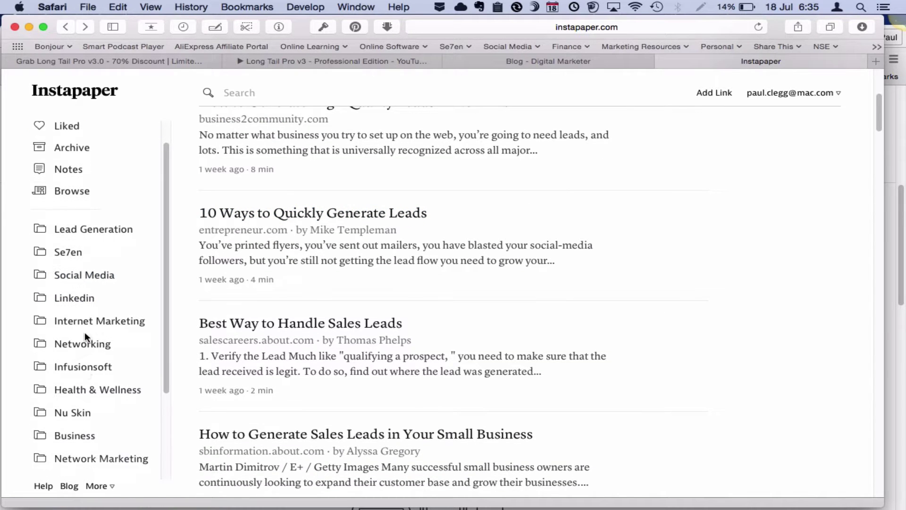
{"action": "scroll", "coordinate": [132, 331], "scroll_direction": "up", "scroll_amount": 5}
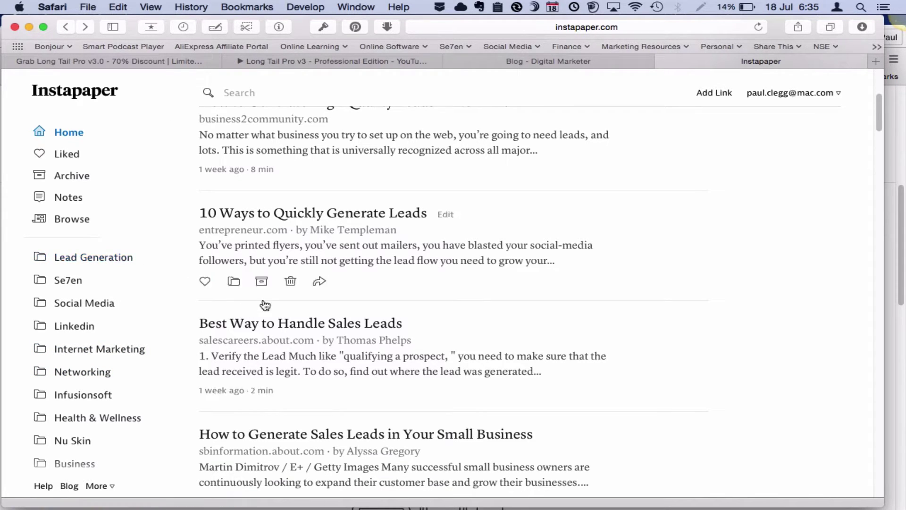
{"action": "mouse_move", "coordinate": [271, 285]}
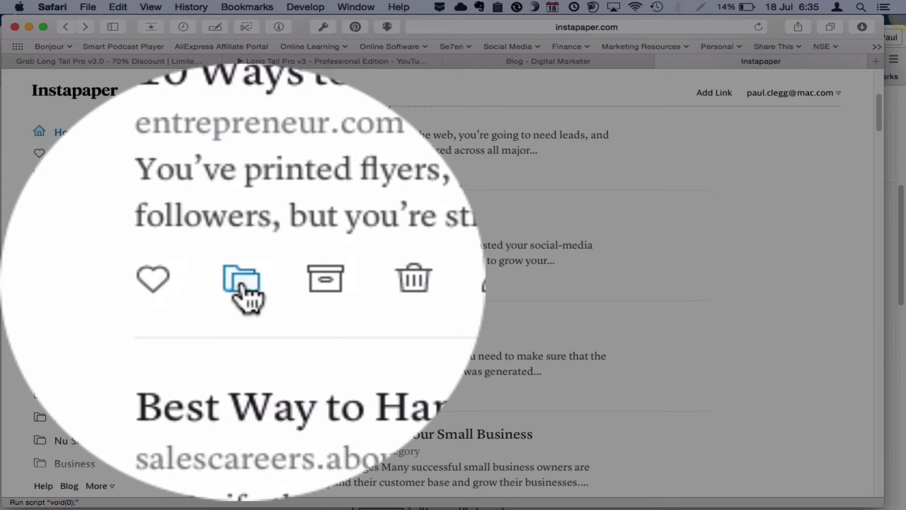
{"action": "left_click", "coordinate": [240, 286]}
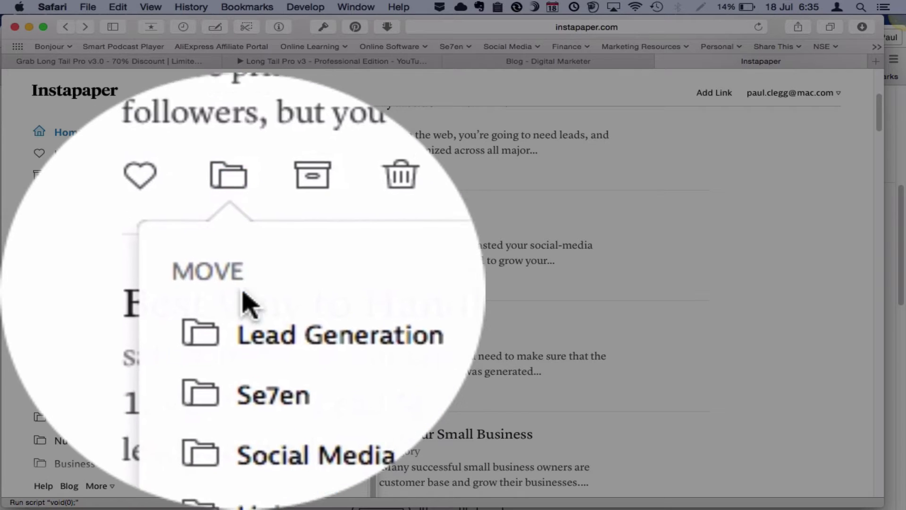
{"action": "left_click", "coordinate": [242, 337]}
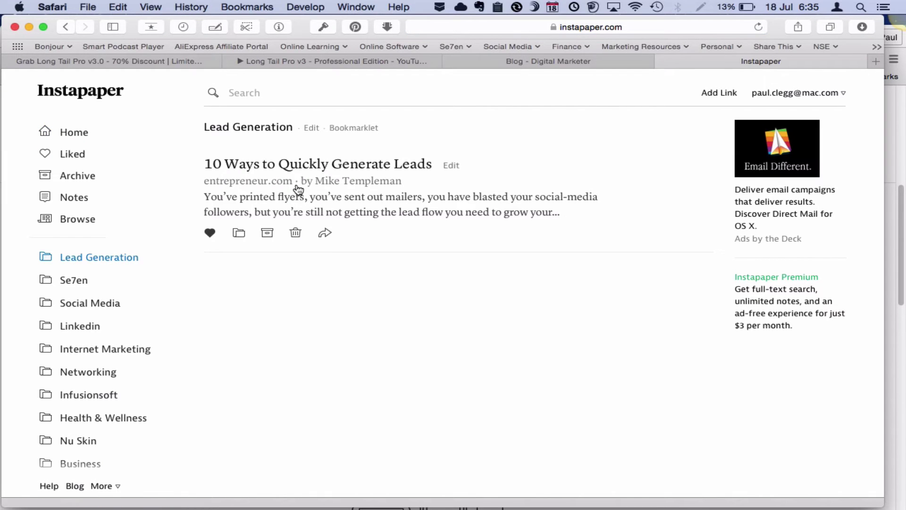
- Show the Liked list, dismiss a LinkedIn funnel article's share options, and reopen '10 Ways to Quickly Generate Leads'
{"action": "left_click", "coordinate": [210, 234]}
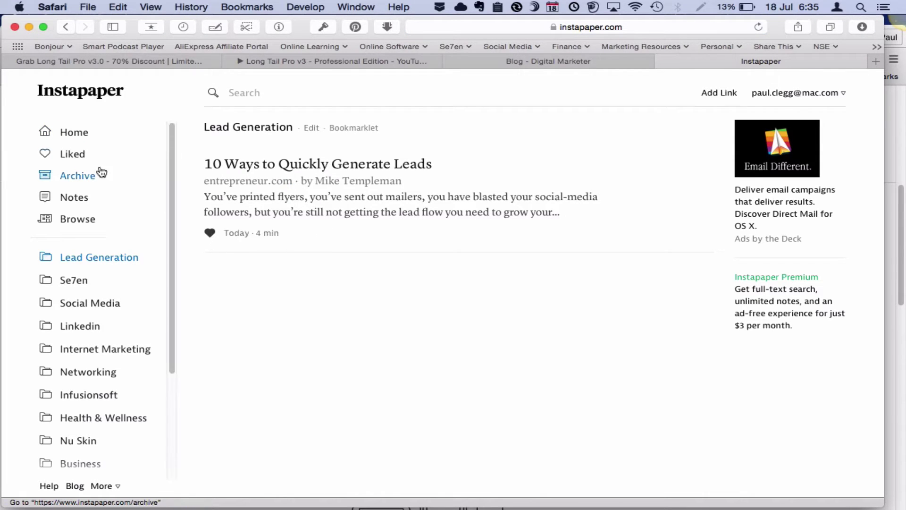
{"action": "left_click", "coordinate": [74, 157]}
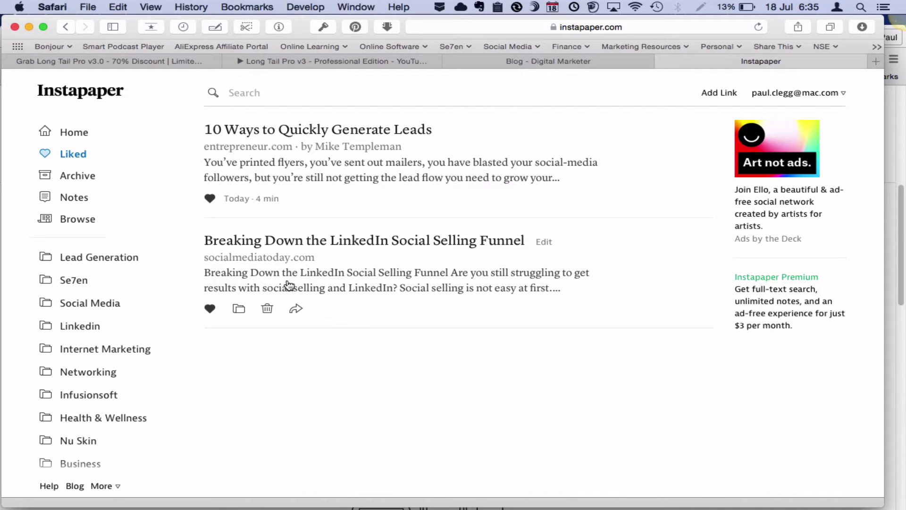
{"action": "left_click", "coordinate": [296, 310]}
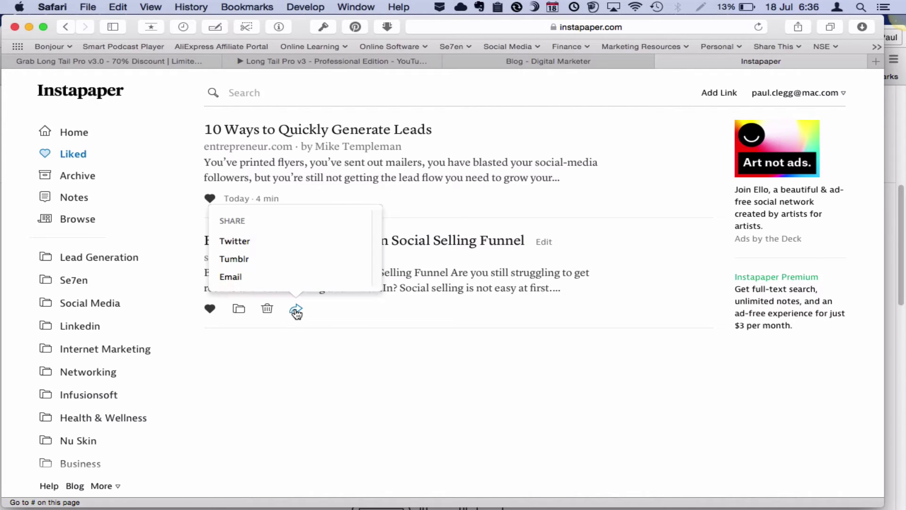
{"action": "left_click", "coordinate": [294, 388]}
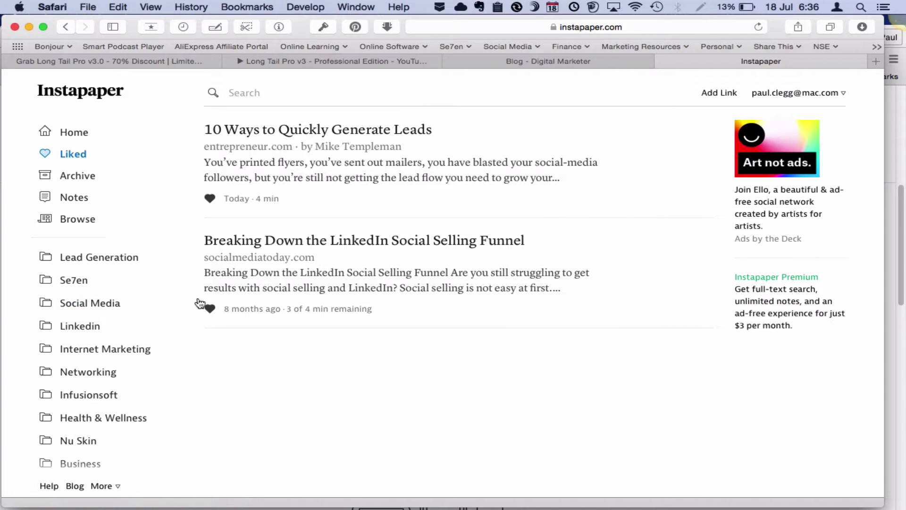
{"action": "mouse_move", "coordinate": [255, 155]}
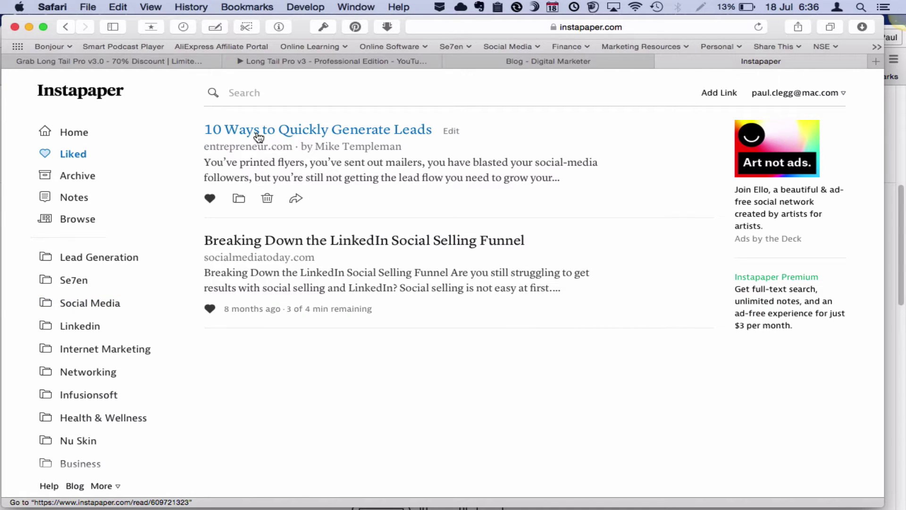
{"action": "left_click", "coordinate": [258, 134]}
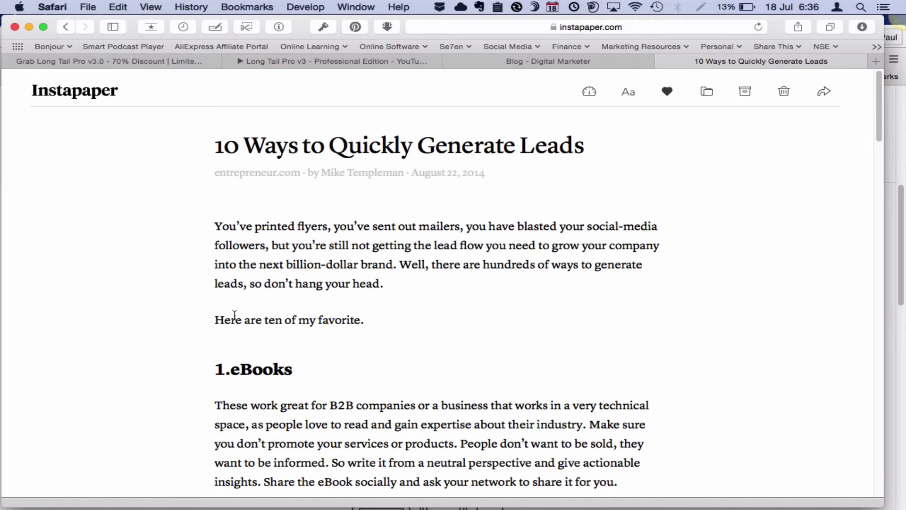
- Highlight the first two sentences under '3. Blog', then return to the article's top
{"action": "scroll", "coordinate": [177, 338], "scroll_direction": "down", "scroll_amount": 10}
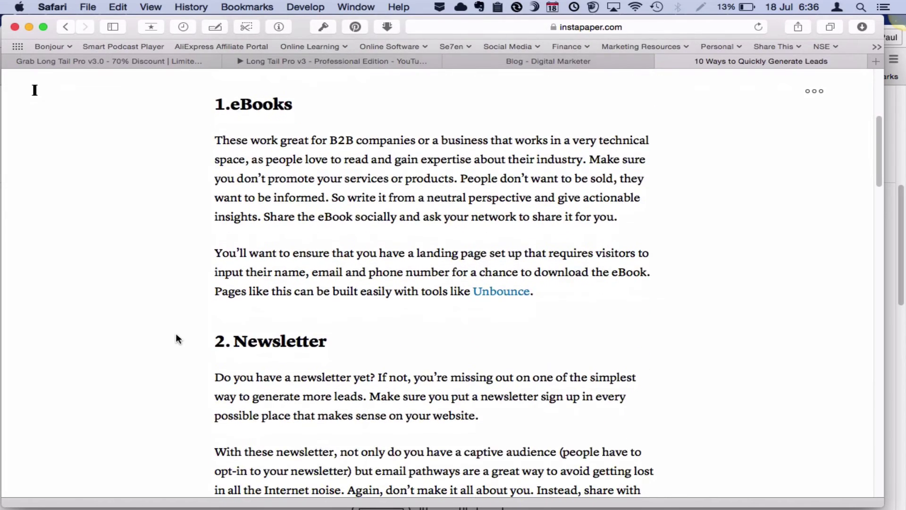
{"action": "scroll", "coordinate": [178, 339], "scroll_direction": "down", "scroll_amount": 5}
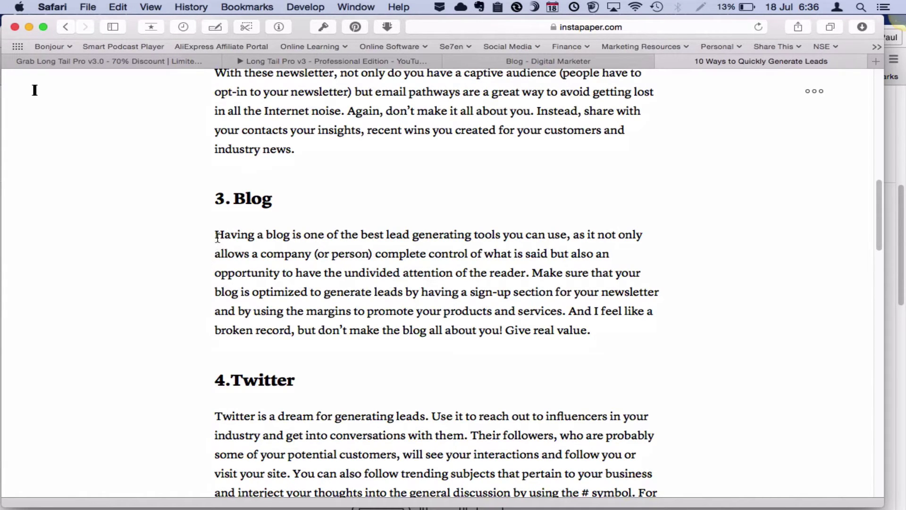
{"action": "left_click_drag", "start_coordinate": [215, 236], "coordinate": [299, 247]}
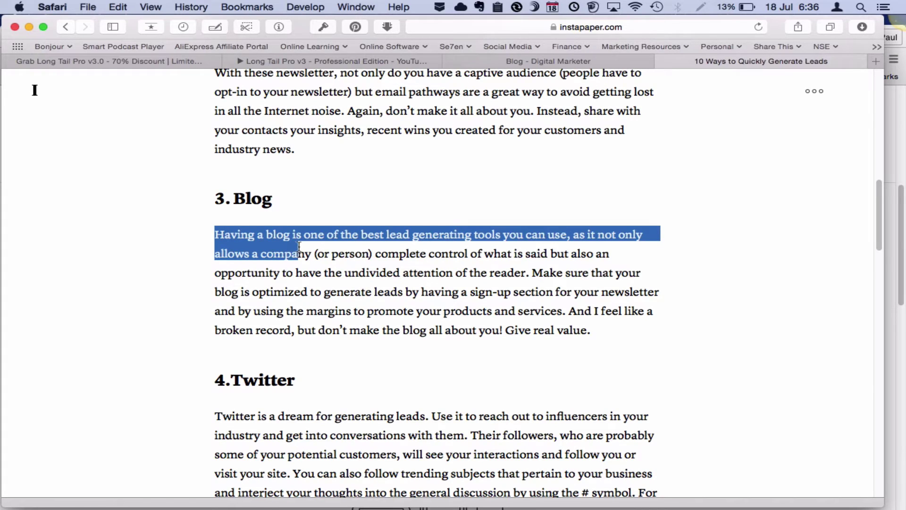
{"action": "left_click_drag", "start_coordinate": [301, 247], "coordinate": [532, 274]}
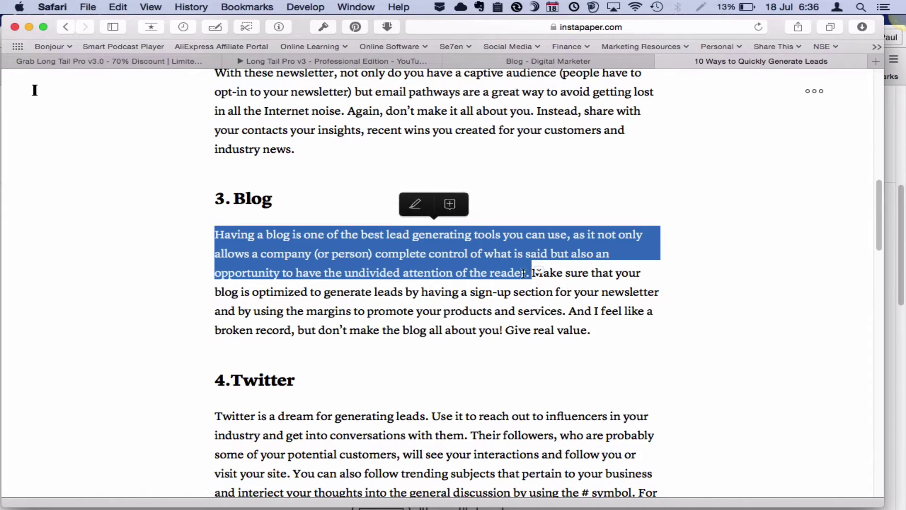
{"action": "left_click", "coordinate": [416, 207]}
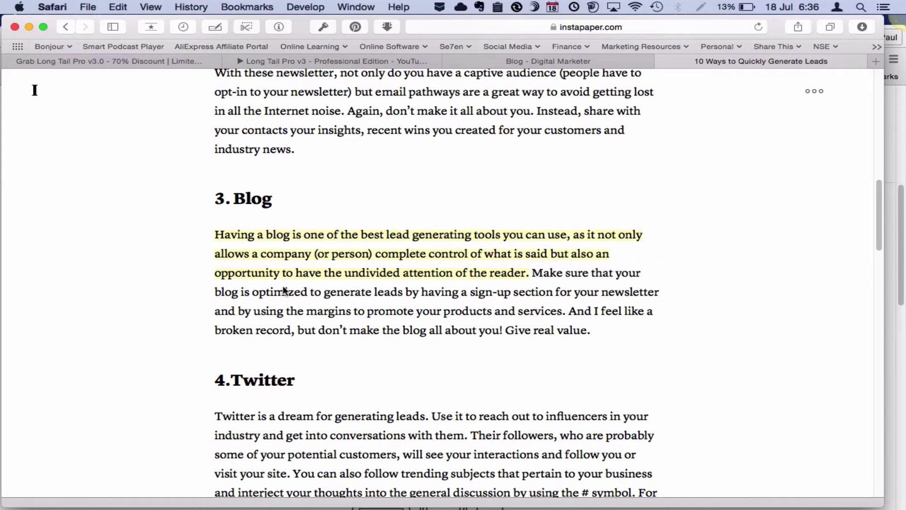
{"action": "scroll", "coordinate": [194, 205], "scroll_direction": "up", "scroll_amount": 15}
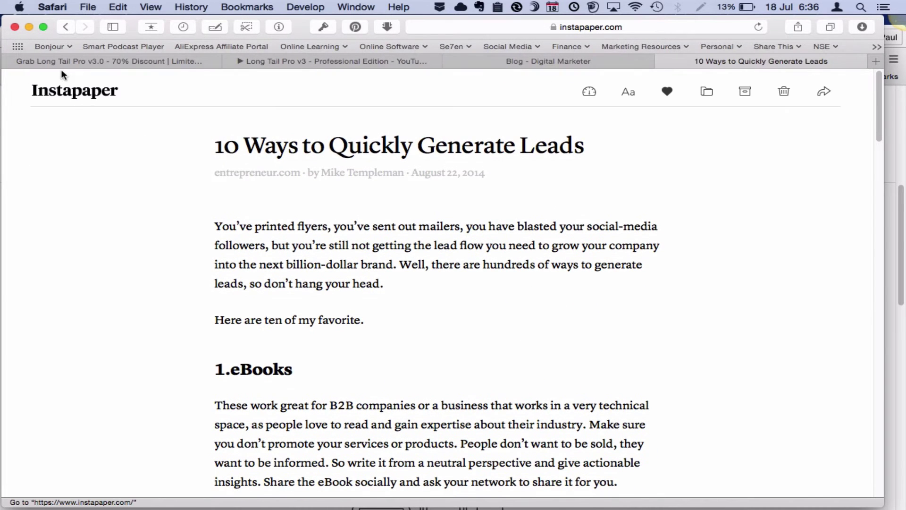
- Go back to the Liked list and show Notes with the new Blog highlight listed first
{"action": "left_click", "coordinate": [67, 31]}
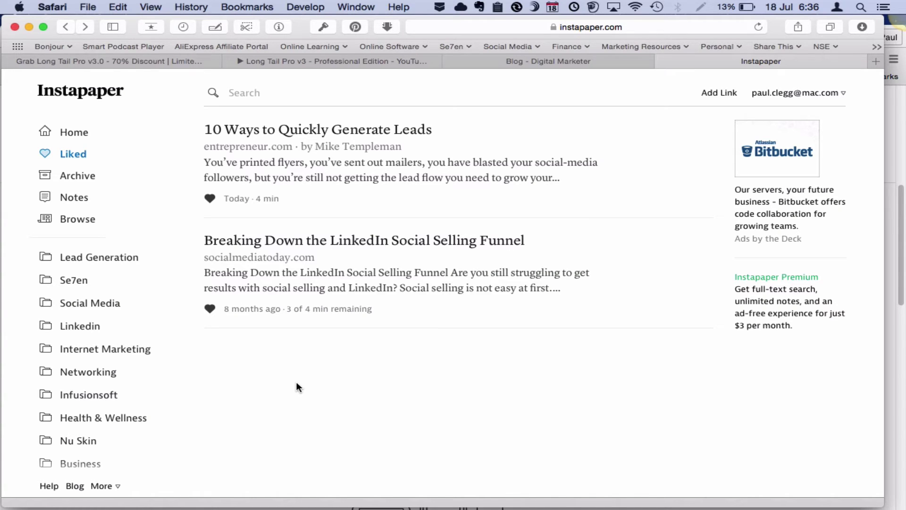
{"action": "left_click", "coordinate": [78, 202]}
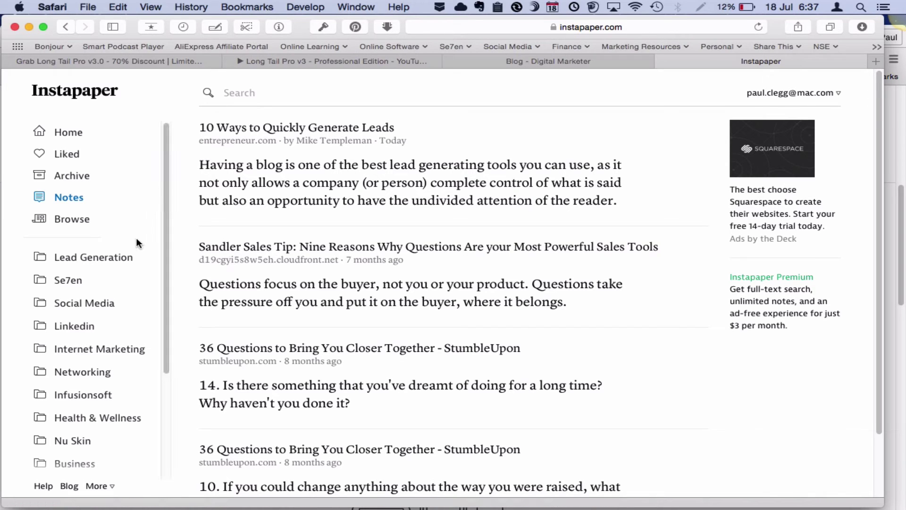
- Confirm the Archive is empty, then browse the Se7en folder's articles, including the Sandler Sales Tip
{"action": "left_click", "coordinate": [67, 175]}
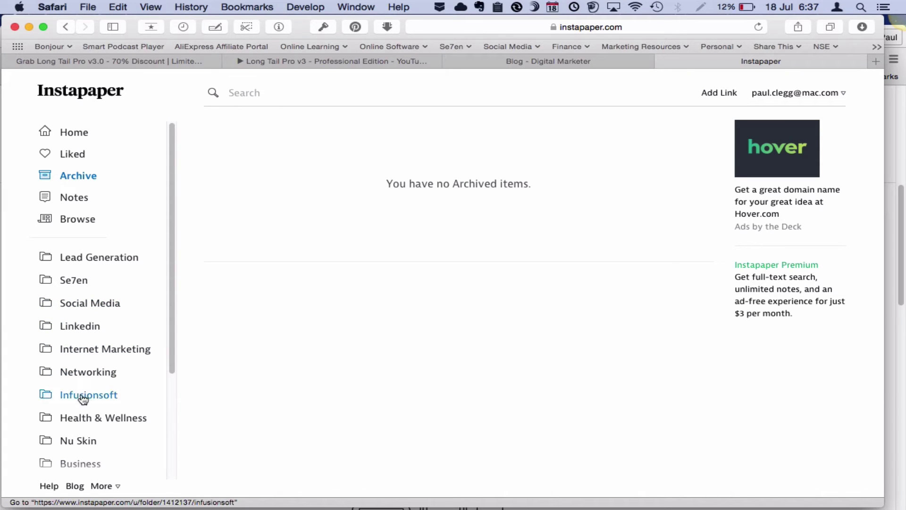
{"action": "left_click", "coordinate": [74, 283]}
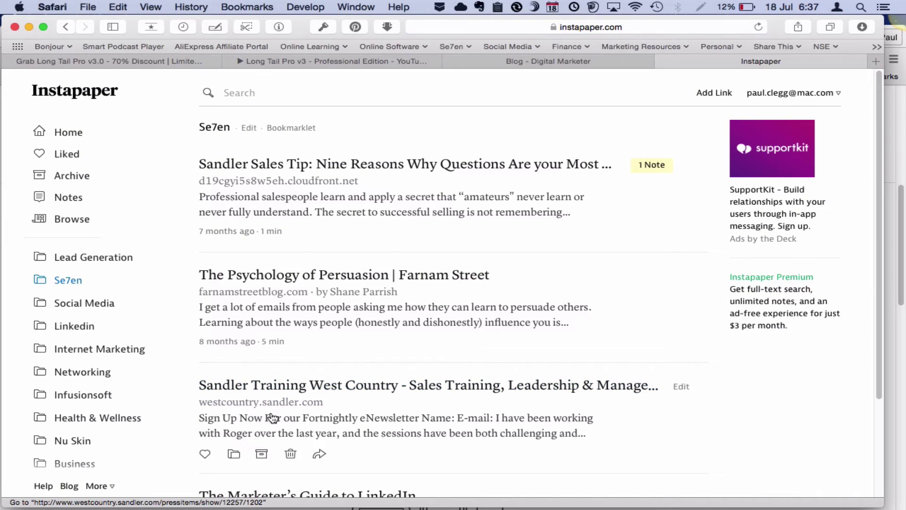
{"action": "scroll", "coordinate": [293, 213], "scroll_direction": "down", "scroll_amount": 3}
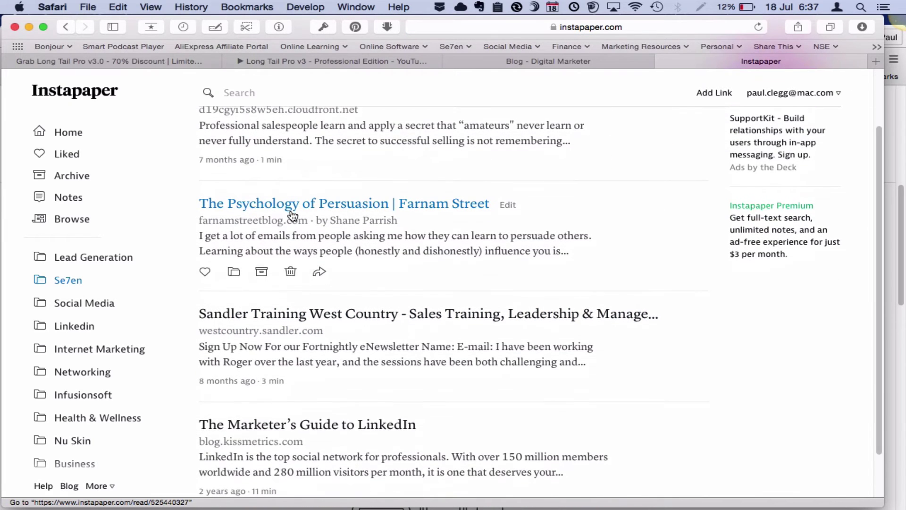
{"action": "scroll", "coordinate": [334, 229], "scroll_direction": "down", "scroll_amount": 2}
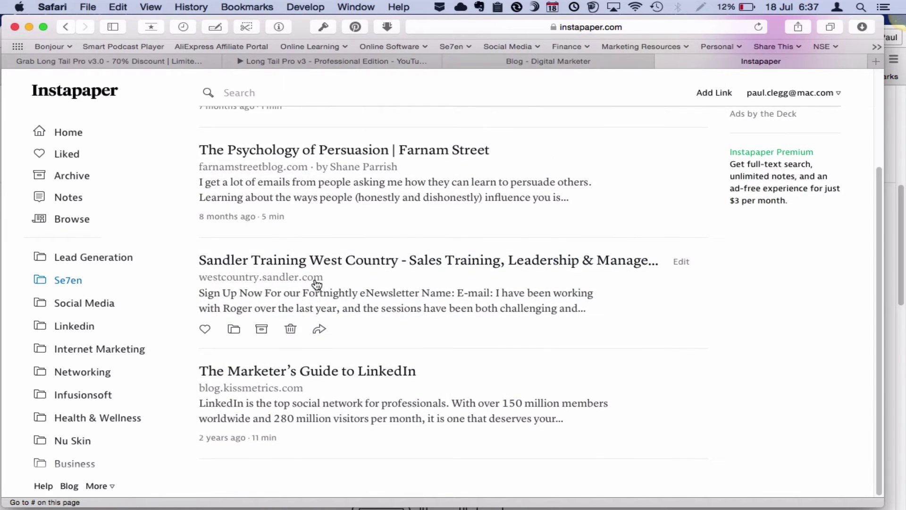
{"action": "scroll", "coordinate": [309, 169], "scroll_direction": "up", "scroll_amount": 5}
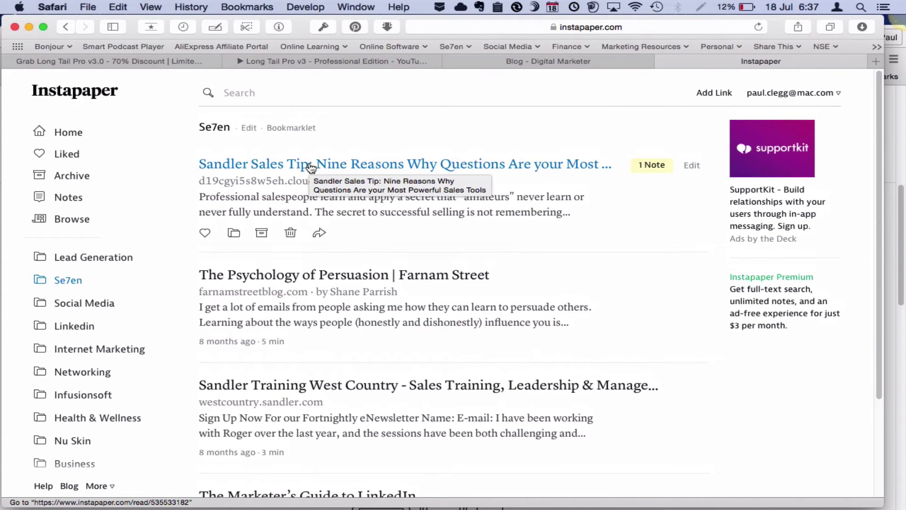
{"action": "scroll", "coordinate": [298, 233], "scroll_direction": "down", "scroll_amount": 5}
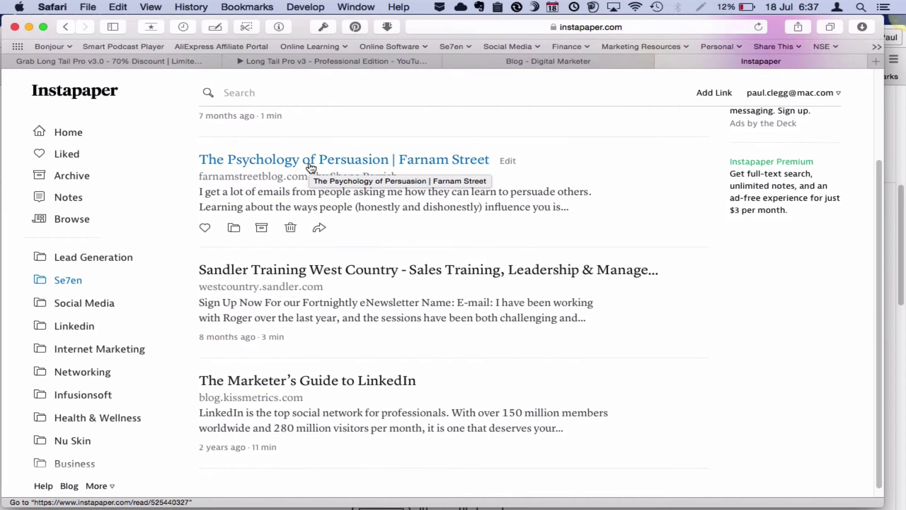
{"action": "scroll", "coordinate": [311, 189], "scroll_direction": "up", "scroll_amount": 5}
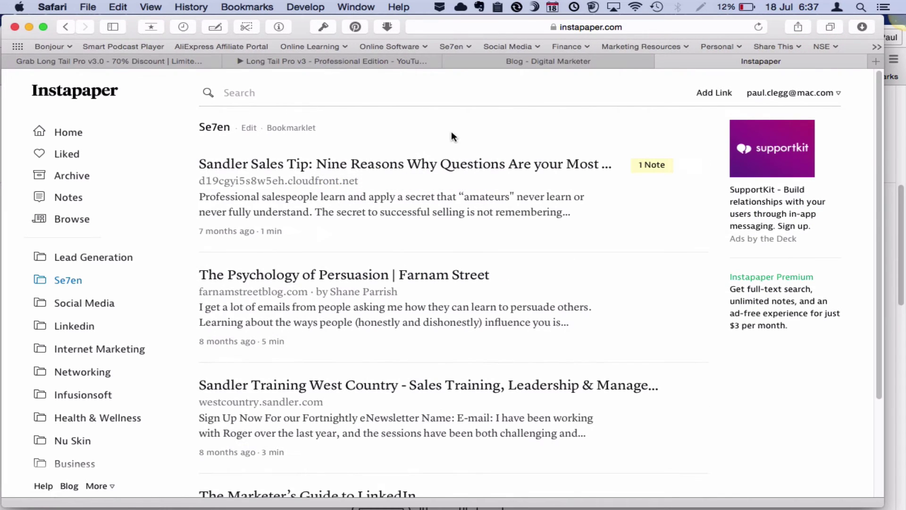
- Switch to the Digital Marketer blog tab and scroll down to the Content Marketing post
{"action": "left_click", "coordinate": [514, 63]}
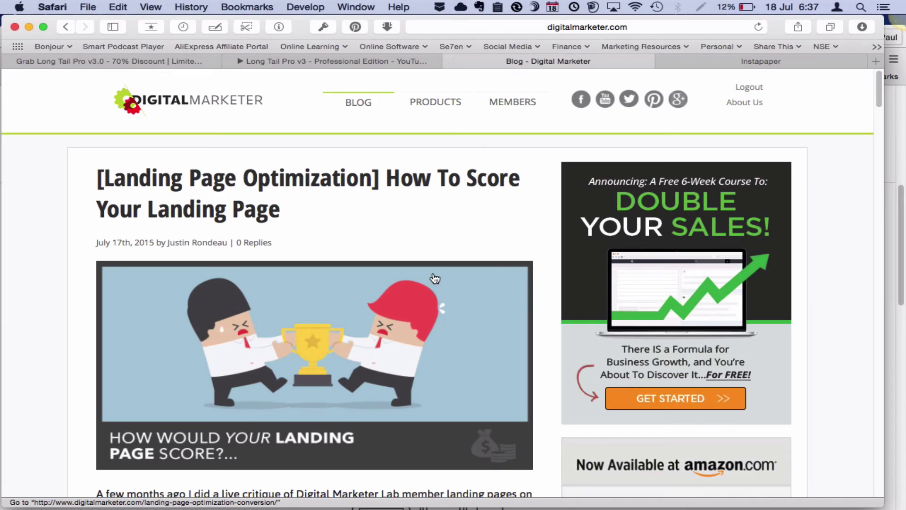
{"action": "scroll", "coordinate": [434, 276], "scroll_direction": "down", "scroll_amount": 4}
{"action": "scroll", "coordinate": [435, 279], "scroll_direction": "down", "scroll_amount": 15}
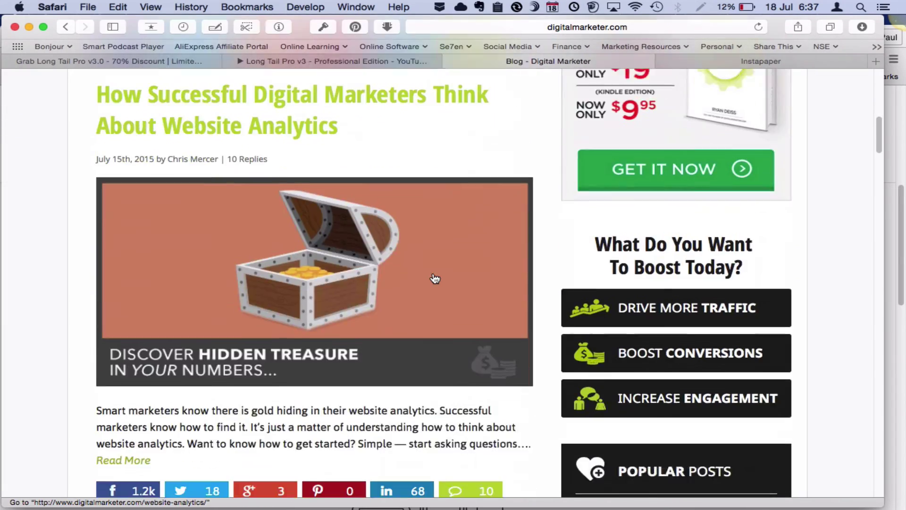
{"action": "scroll", "coordinate": [435, 278], "scroll_direction": "up", "scroll_amount": 10}
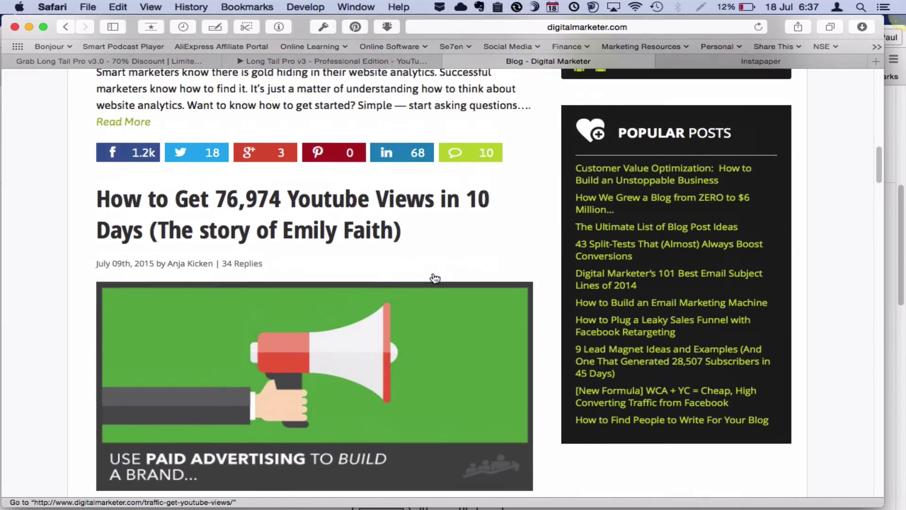
{"action": "scroll", "coordinate": [435, 278], "scroll_direction": "down", "scroll_amount": 6}
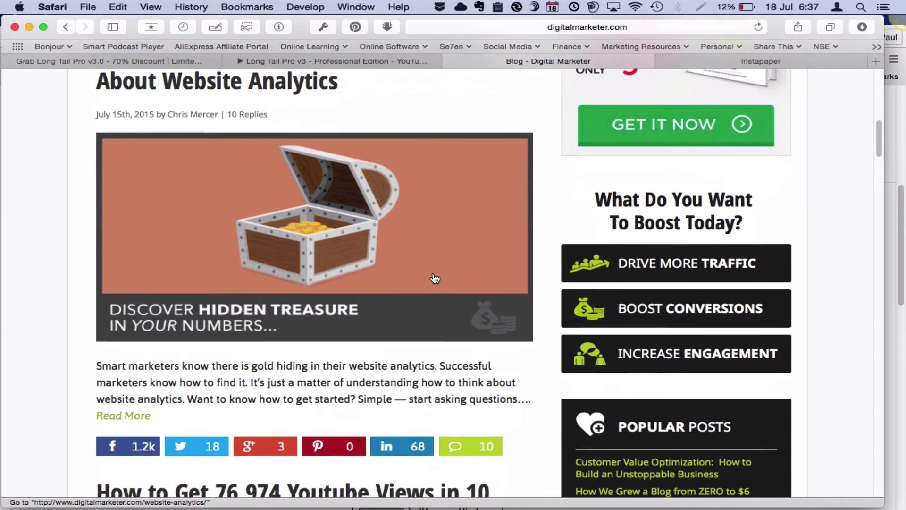
{"action": "scroll", "coordinate": [421, 270], "scroll_direction": "down", "scroll_amount": 10}
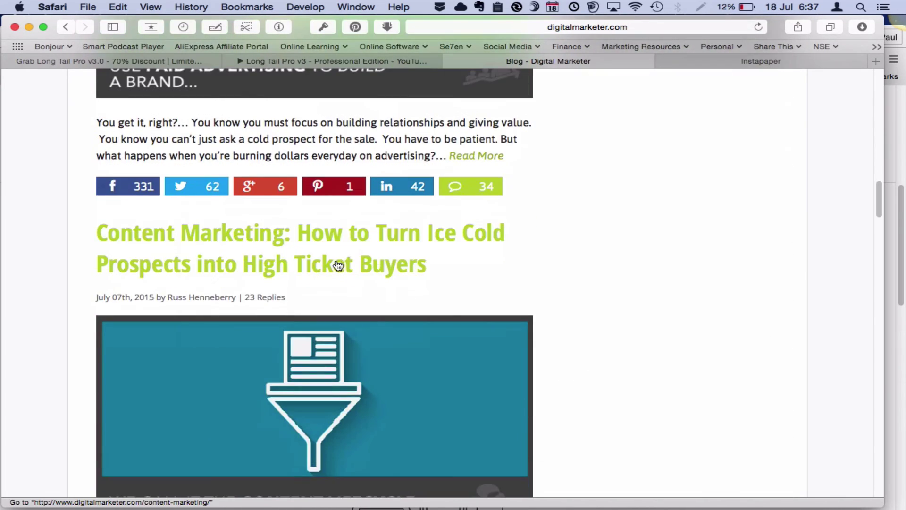
- Open the 'Content Marketing: How to Turn Ice Cold Prospects' post and skim it
{"action": "left_click", "coordinate": [338, 266]}
{"action": "scroll", "coordinate": [338, 358], "scroll_direction": "down", "scroll_amount": 3}
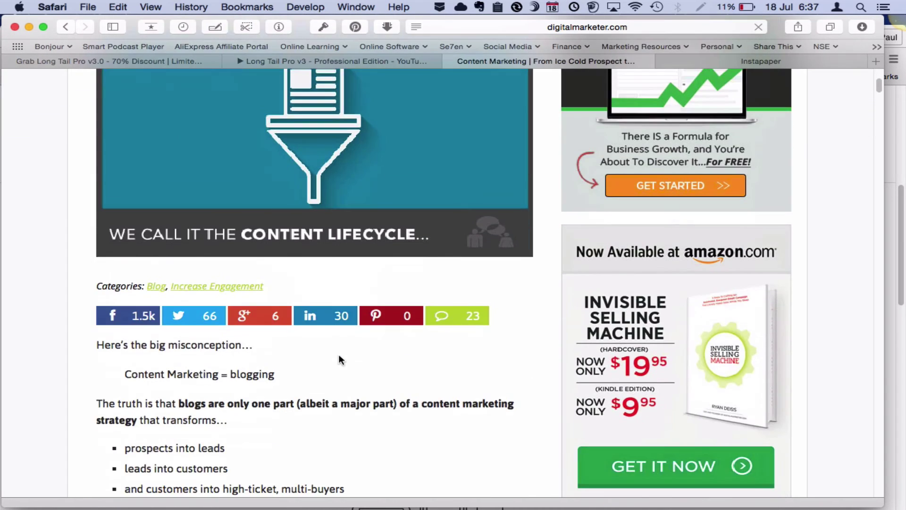
{"action": "scroll", "coordinate": [339, 355], "scroll_direction": "down", "scroll_amount": 10}
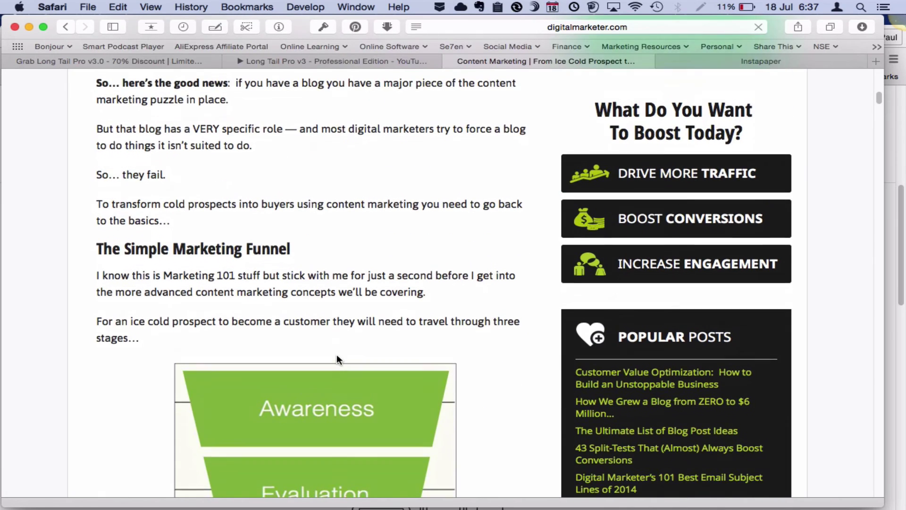
{"action": "scroll", "coordinate": [336, 354], "scroll_direction": "up", "scroll_amount": 10}
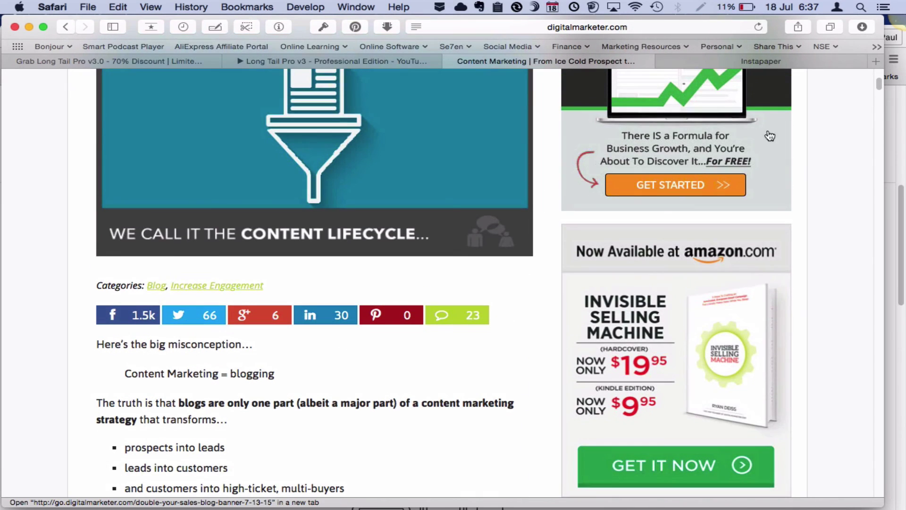
- Save the post with the Instapaper bookmarklet from the Share This folder and return to Instapaper
{"action": "left_click", "coordinate": [797, 45]}
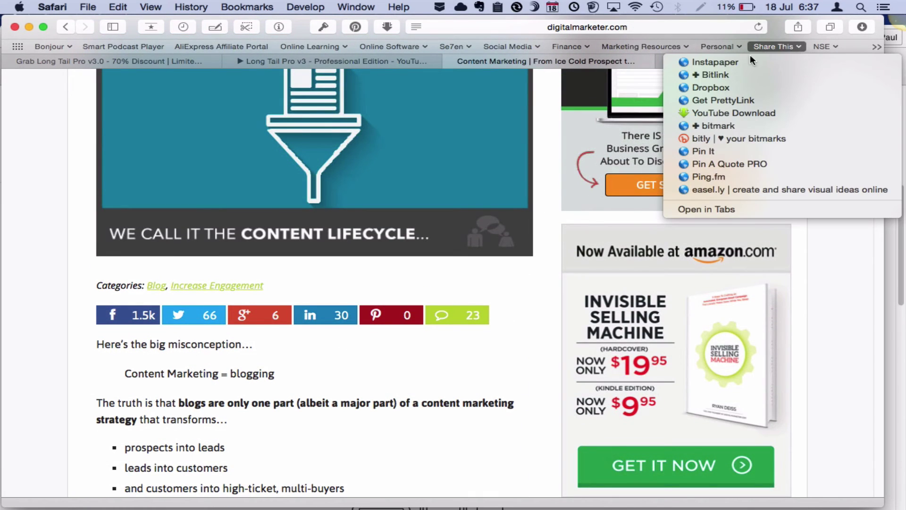
{"action": "left_click", "coordinate": [733, 61]}
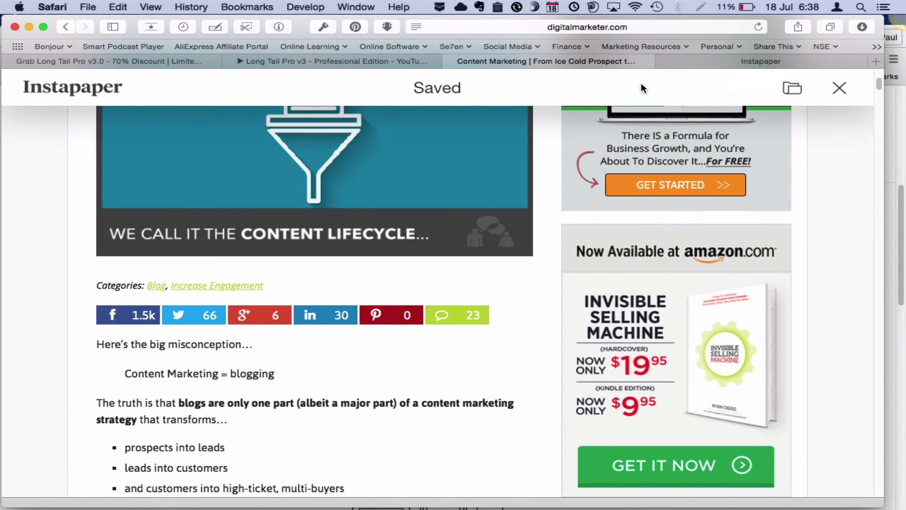
{"action": "left_click", "coordinate": [732, 59]}
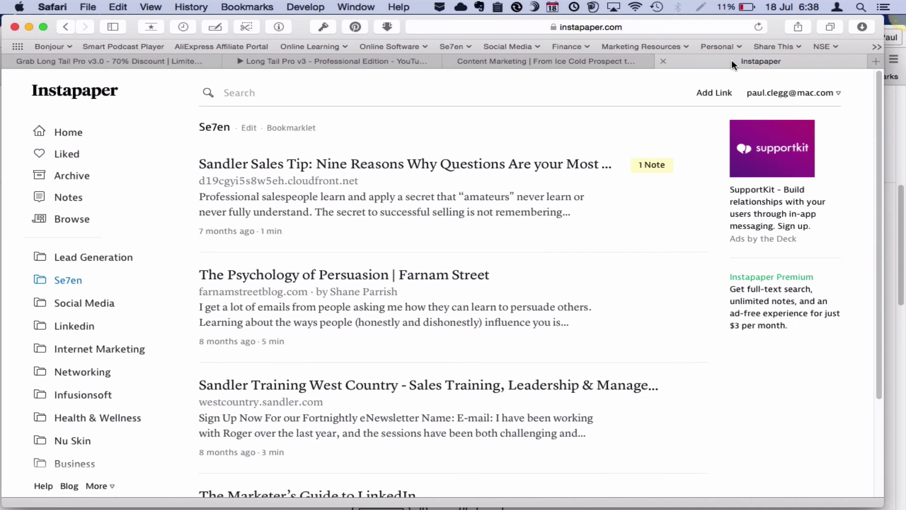
- From Home, move the Content Marketing article into the Internet Marketing folder and scroll the remaining list
{"action": "left_click", "coordinate": [60, 134]}
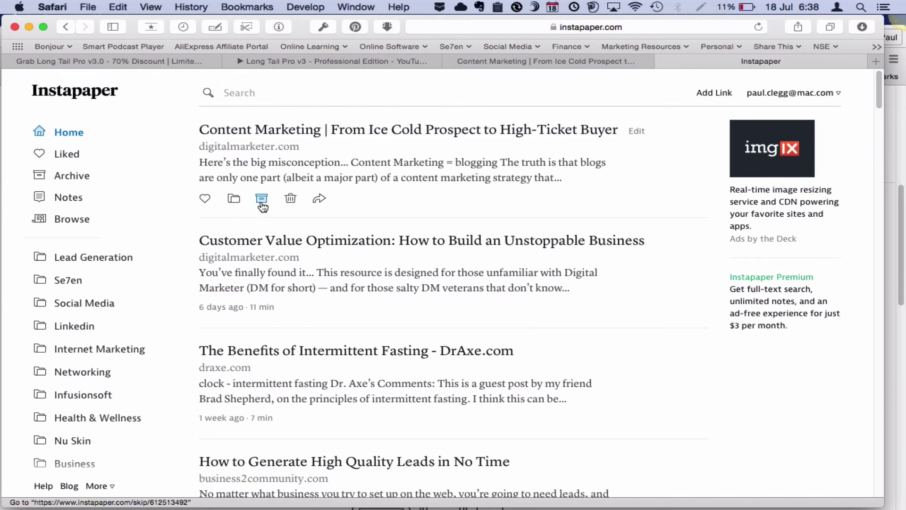
{"action": "left_click", "coordinate": [234, 199]}
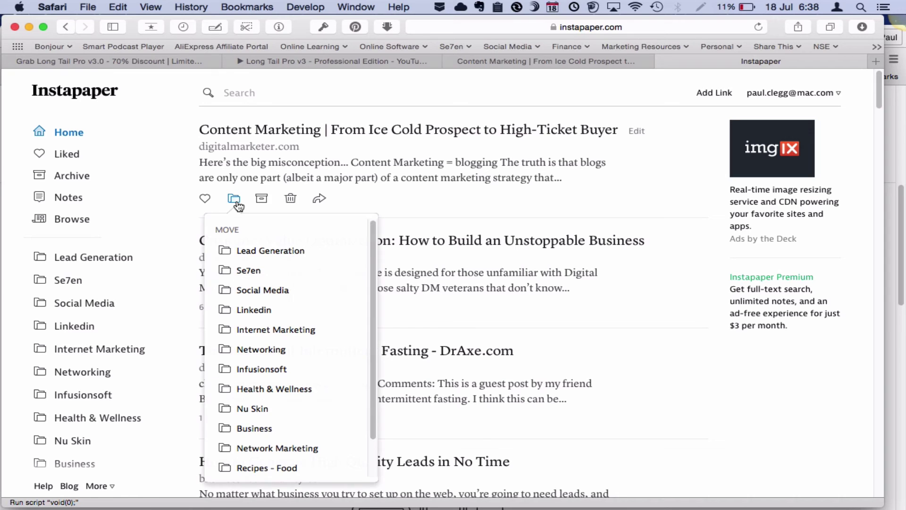
{"action": "left_click", "coordinate": [256, 330]}
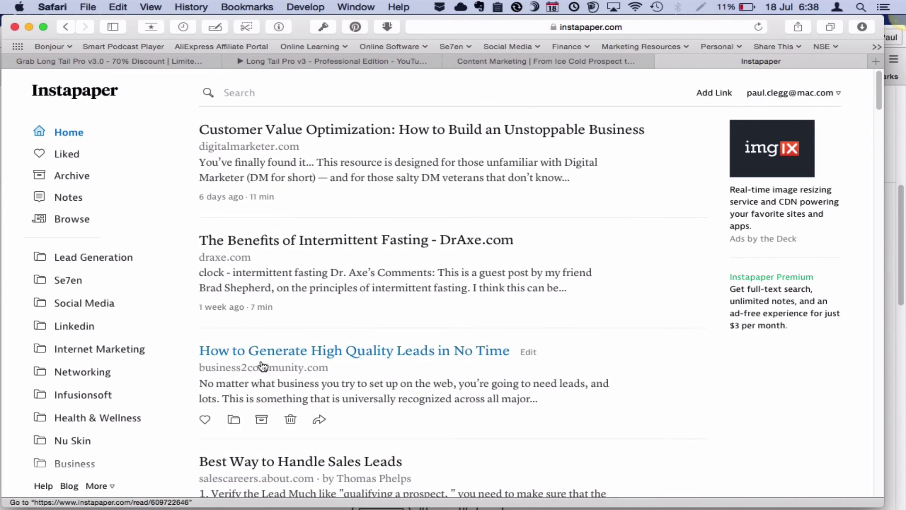
{"action": "scroll", "coordinate": [360, 324], "scroll_direction": "down", "scroll_amount": 8}
{"action": "scroll", "coordinate": [362, 326], "scroll_direction": "down", "scroll_amount": 3}
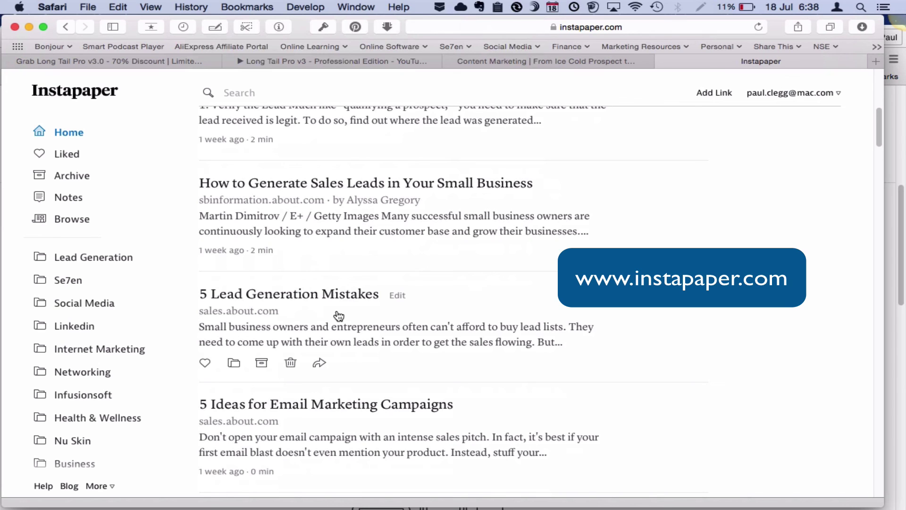
{"action": "mouse_move", "coordinate": [648, 486]}
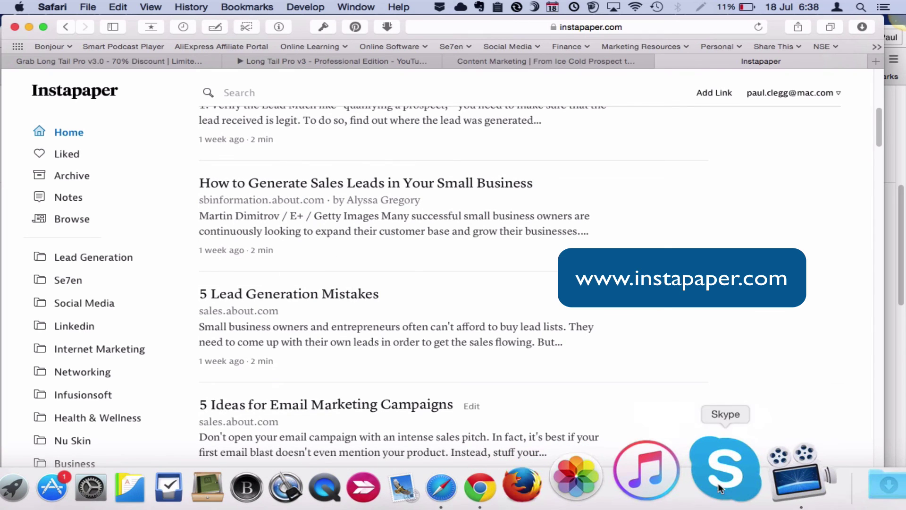